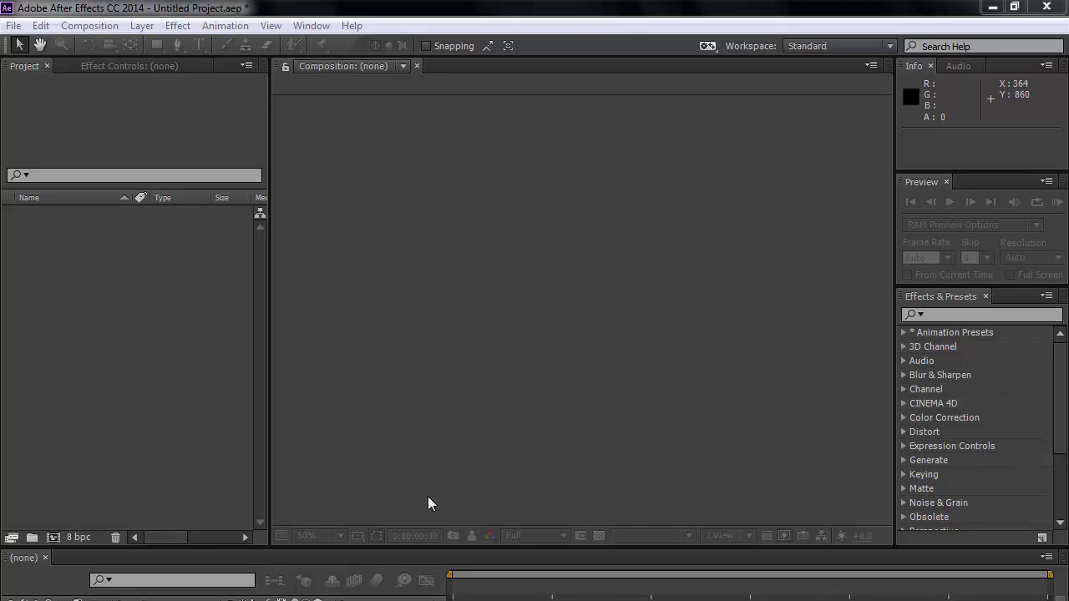
# Create Comp 1 at 1280x720, 23.976 fps, 5 seconds long, with a black background.
pyautogui.click(90, 25)
pyautogui.click(98, 42)
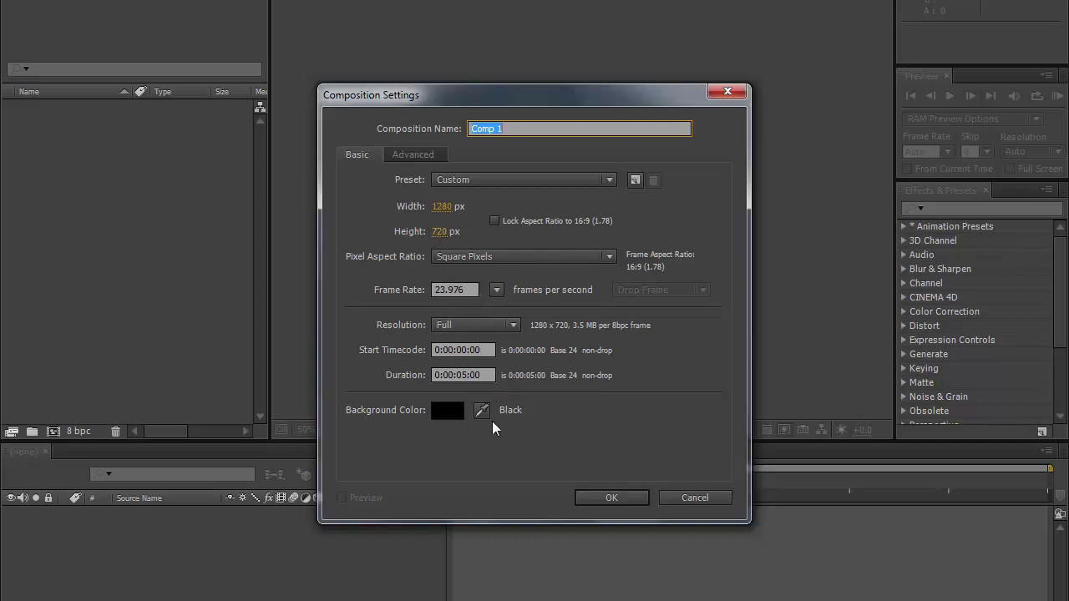
pyautogui.click(597, 499)
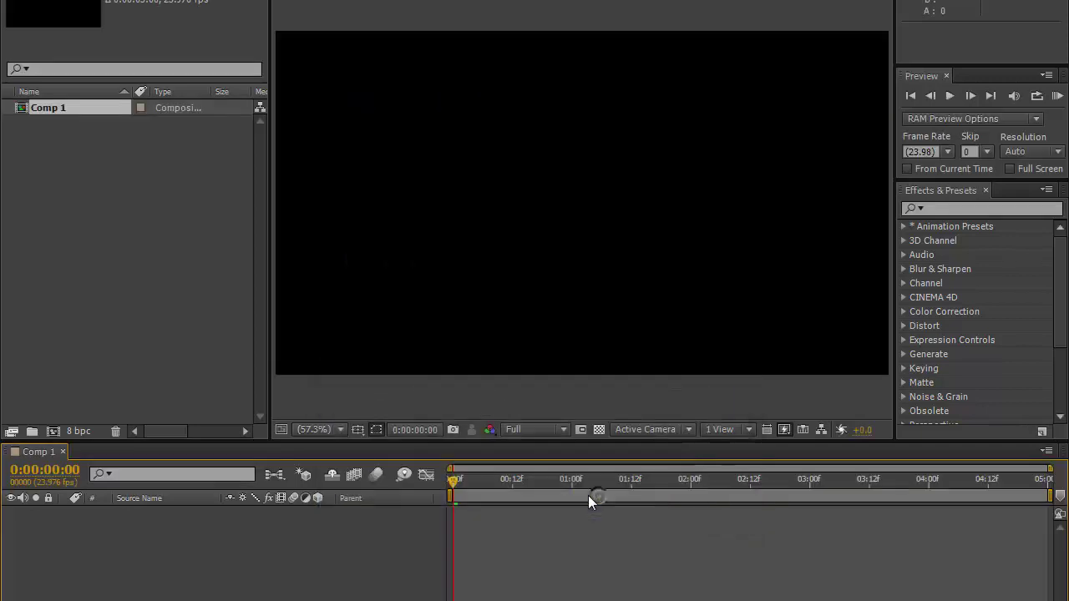
pyautogui.doubleClick(127, 259)
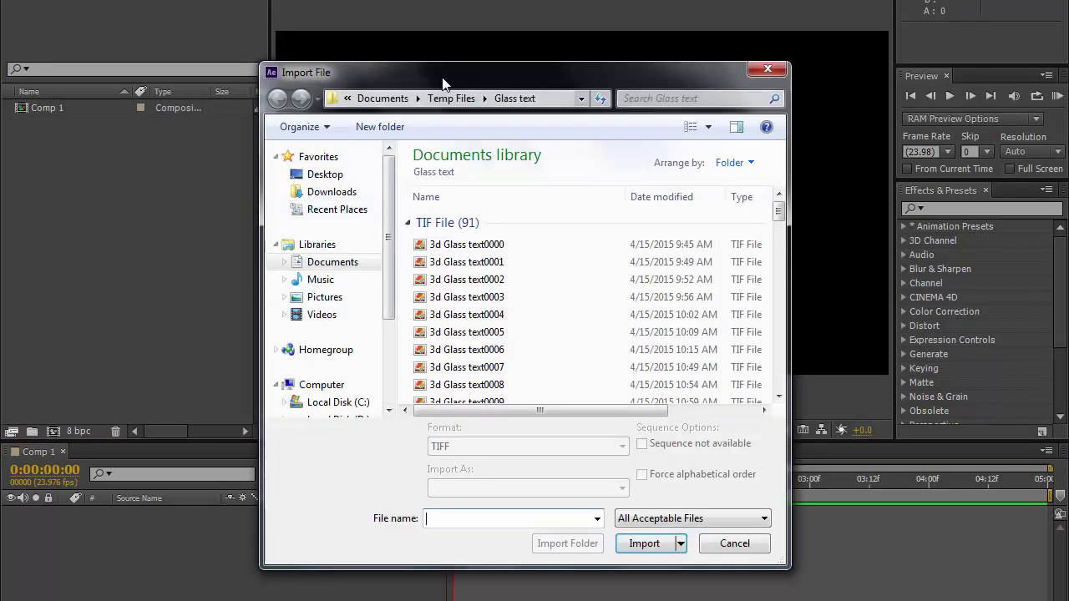
# Import 3d Glass text0000 as a TIFF sequence footage, accepting the suggested alpha interpretation.
pyautogui.moveTo(443, 84); pyautogui.dragTo(443, 64)
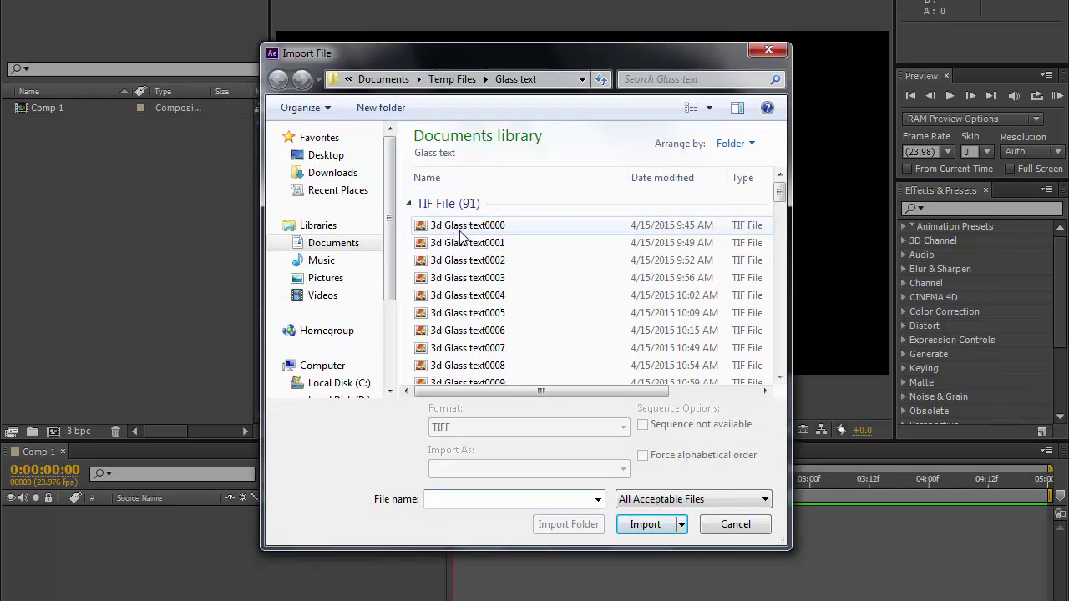
pyautogui.click(456, 231)
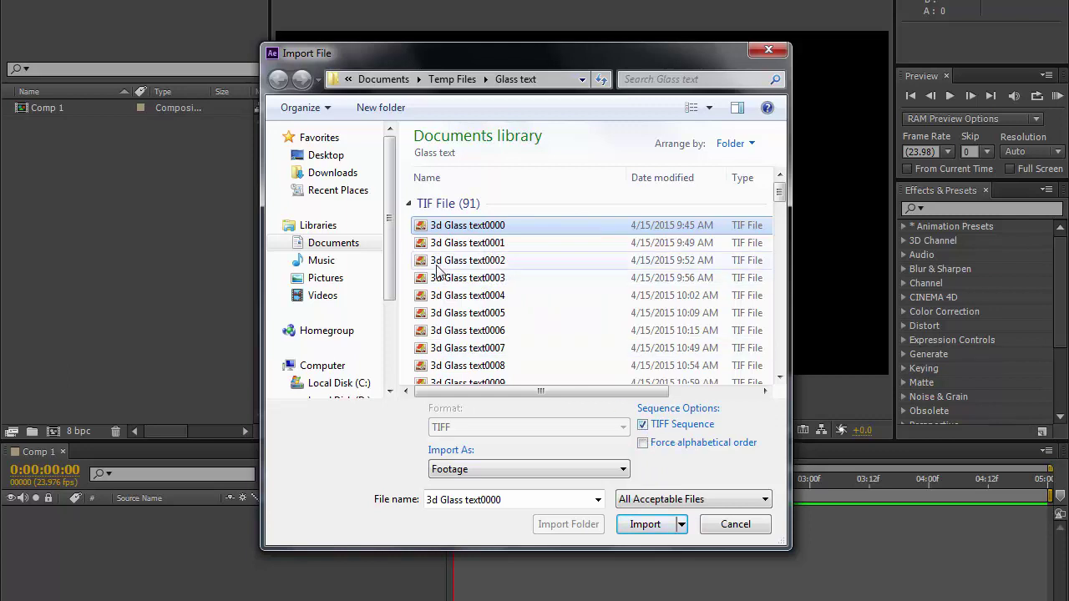
pyautogui.moveTo(437, 269)
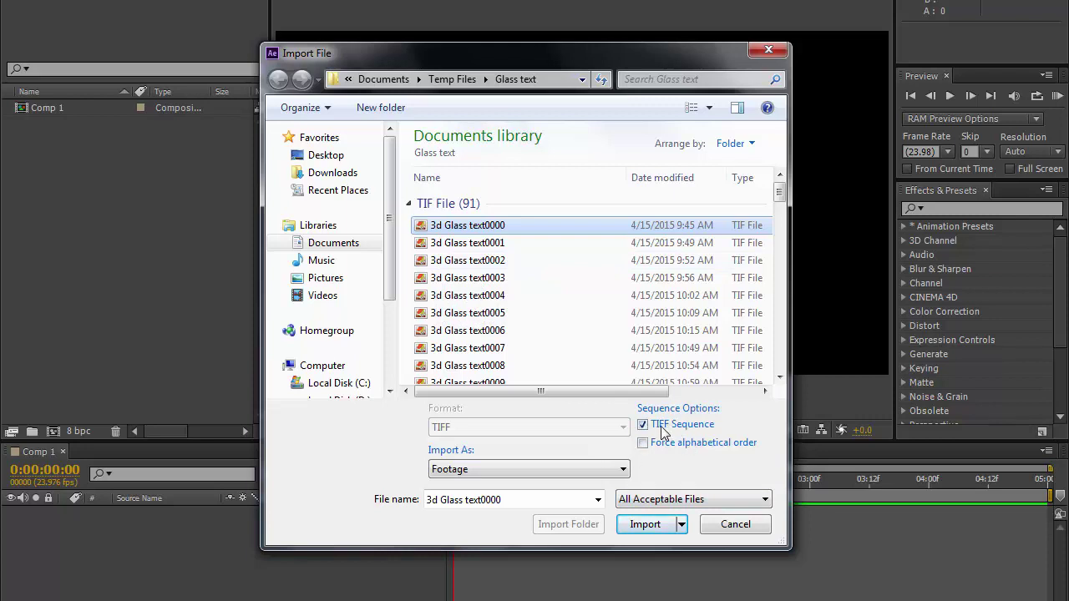
pyautogui.click(649, 532)
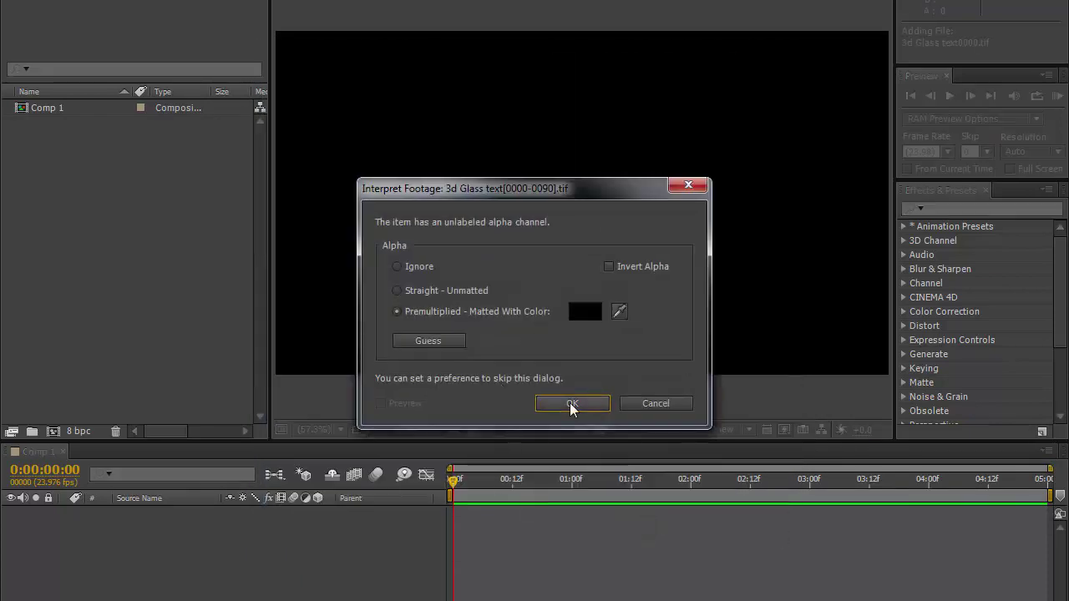
pyautogui.click(571, 403)
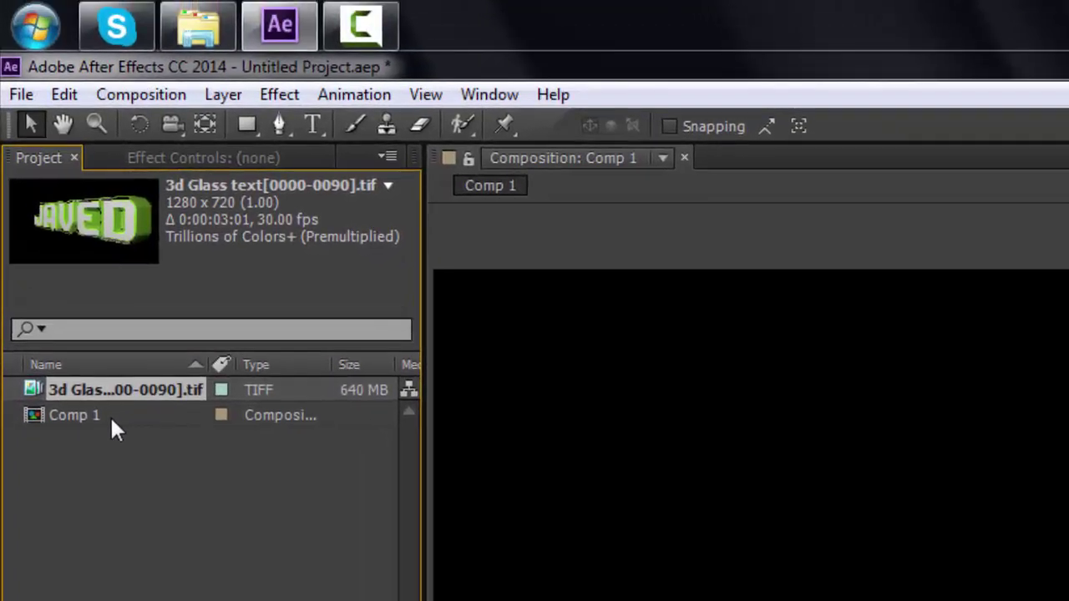
pyautogui.click(110, 415)
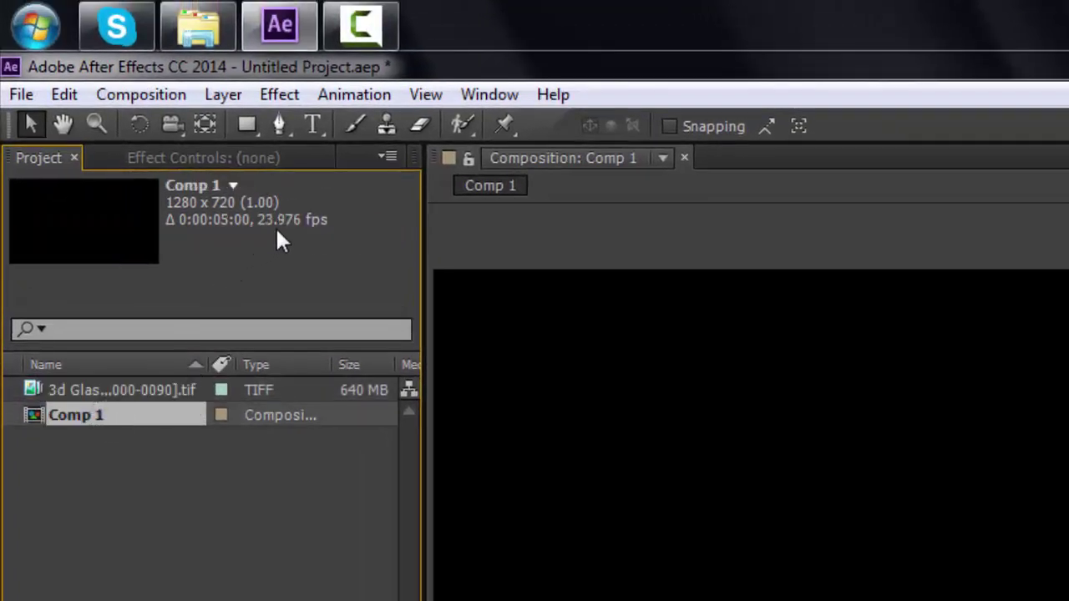
pyautogui.click(130, 391)
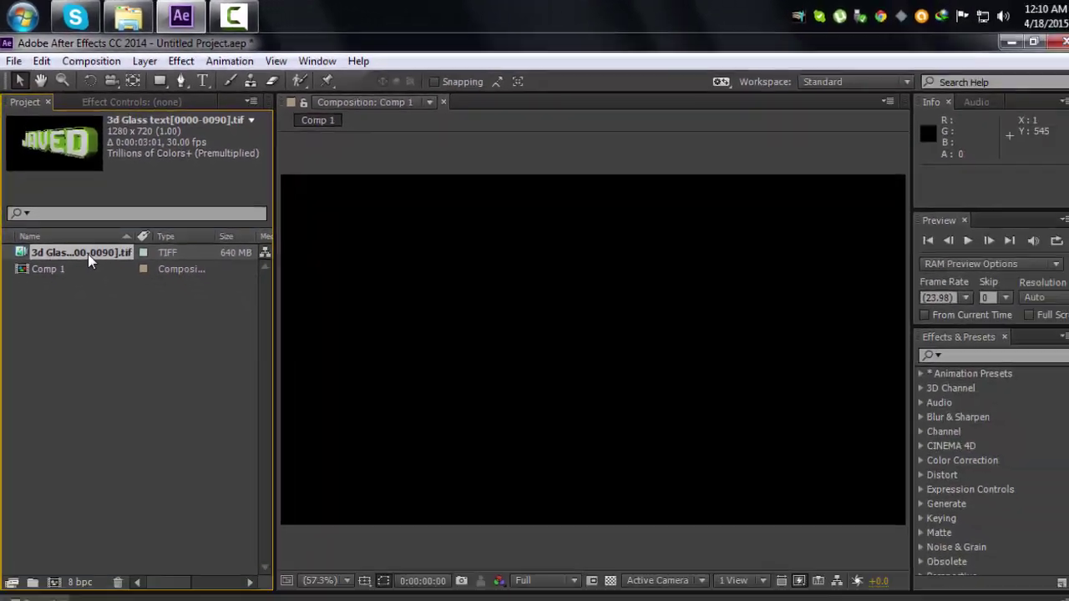
# Add the 3d Glass text footage to Comp 1 as a layer and scrub to frame 8.
pyautogui.moveTo(80, 247); pyautogui.dragTo(146, 485)
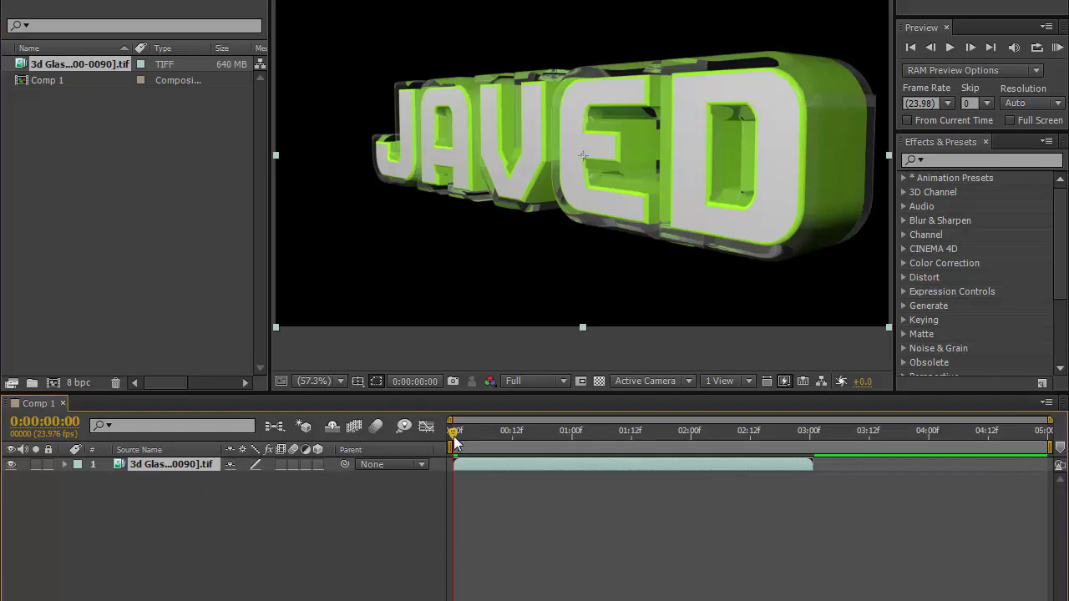
pyautogui.press('pagedown')
pyautogui.press('pagedown')
pyautogui.press('pagedown')
pyautogui.moveTo(455, 433); pyautogui.dragTo(495, 431)
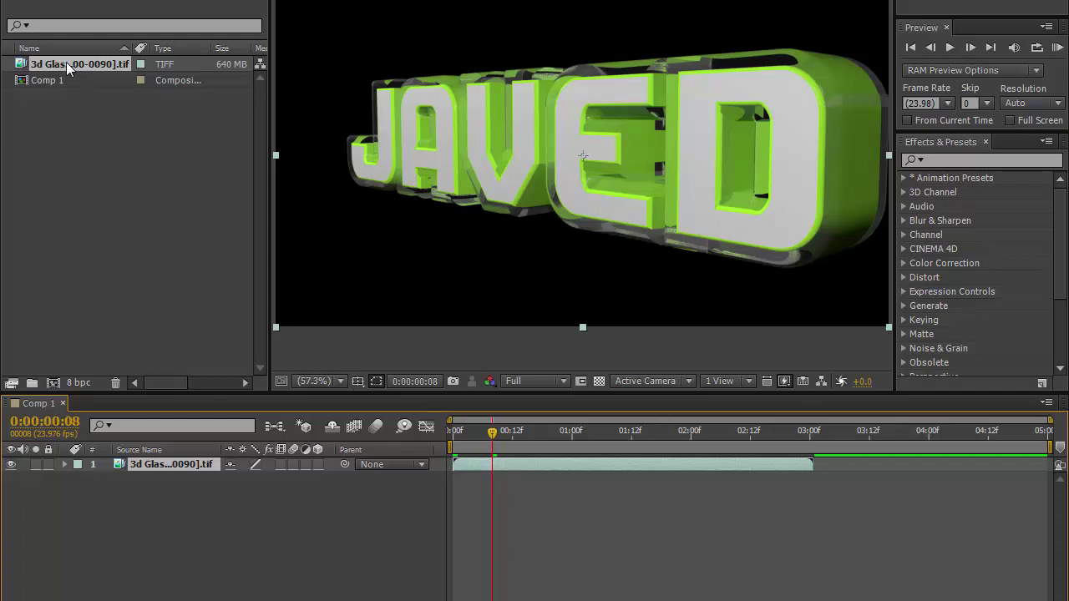
# Reinterpret the 3d Glass text footage to assume a frame rate of 23.976 fps.
pyautogui.rightClick(66, 62)
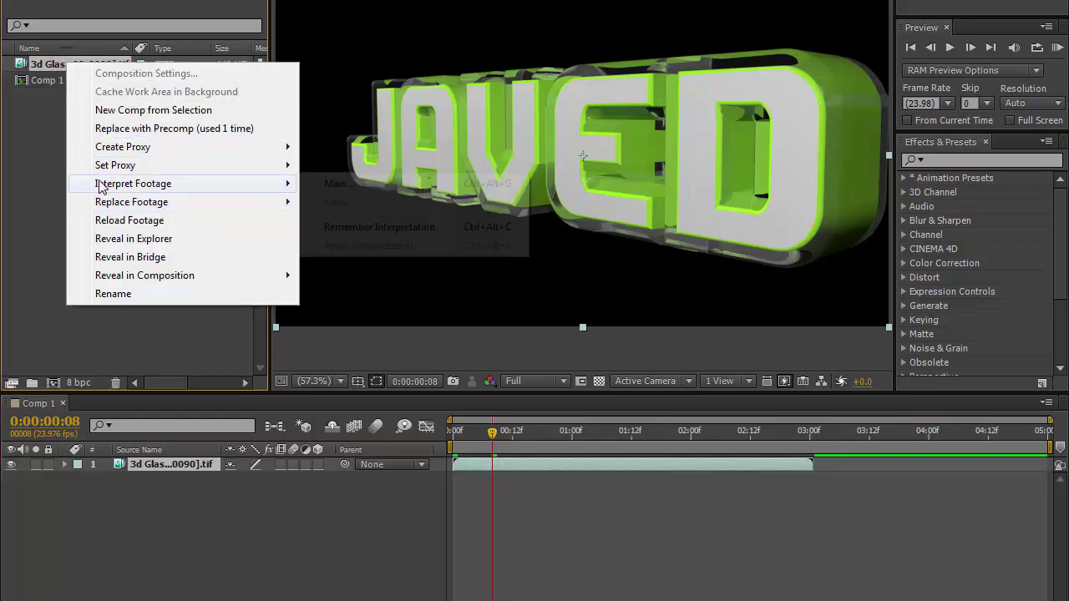
pyautogui.moveTo(103, 185)
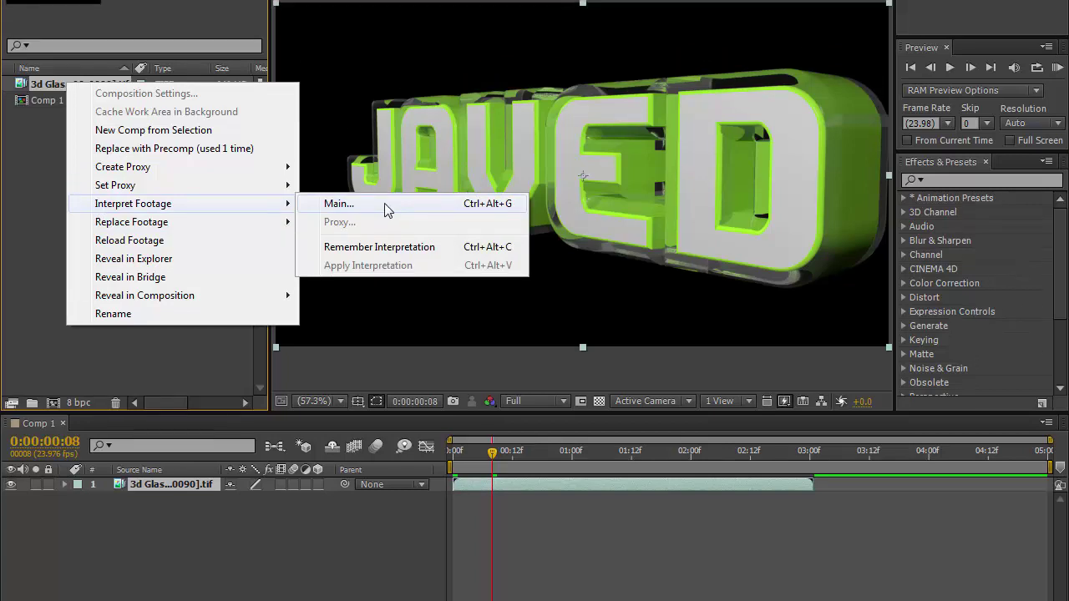
pyautogui.click(386, 190)
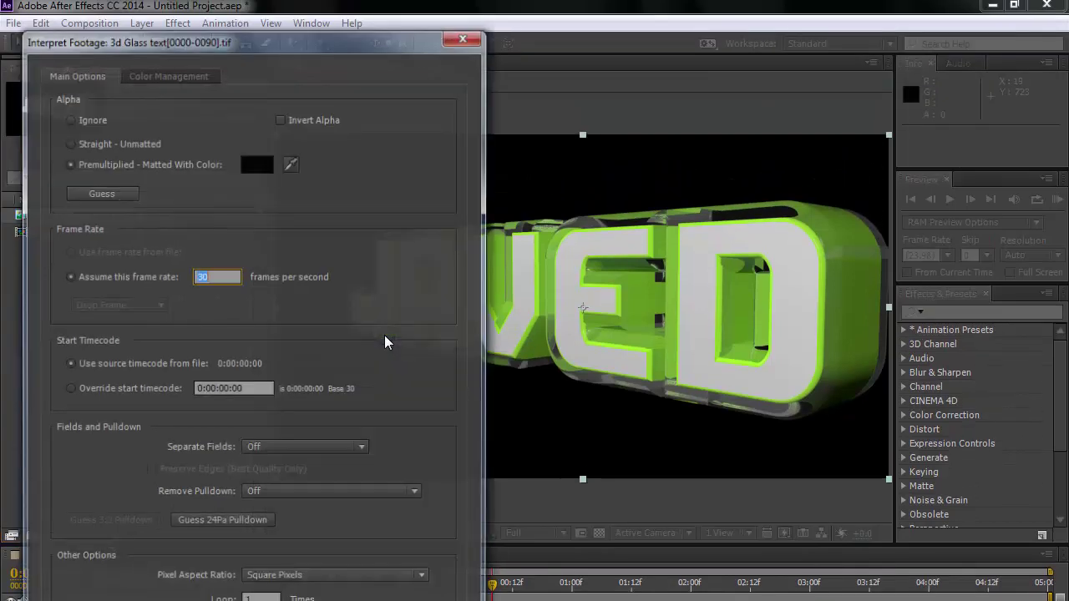
pyautogui.moveTo(166, 42)
pyautogui.mouseDown()
pyautogui.moveTo(171, 63)
pyautogui.moveTo(240, 103)
pyautogui.mouseUp()
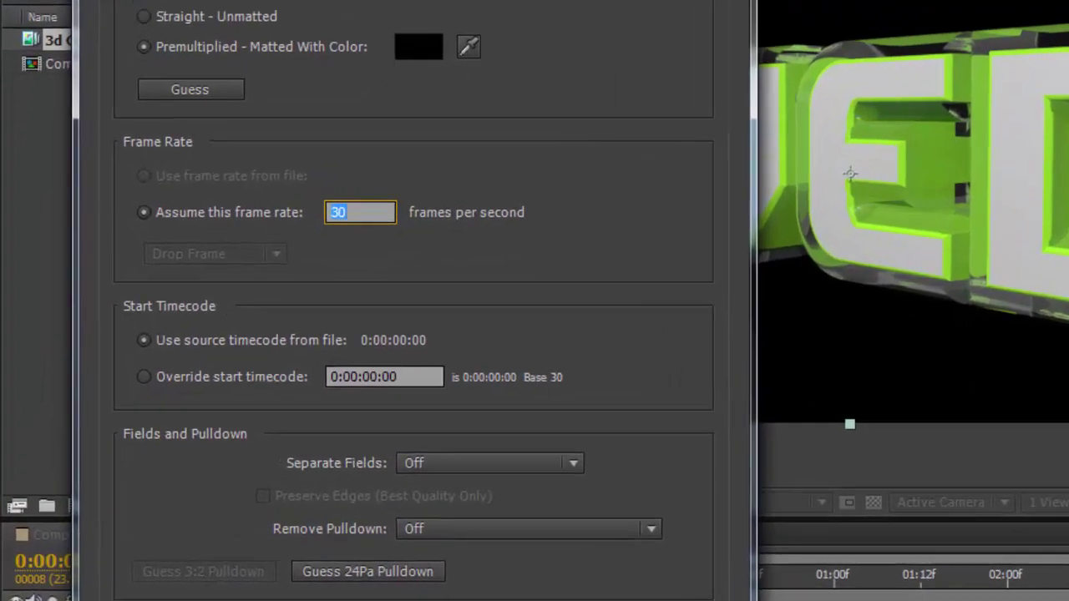
pyautogui.write('23')
pyautogui.write('.976')
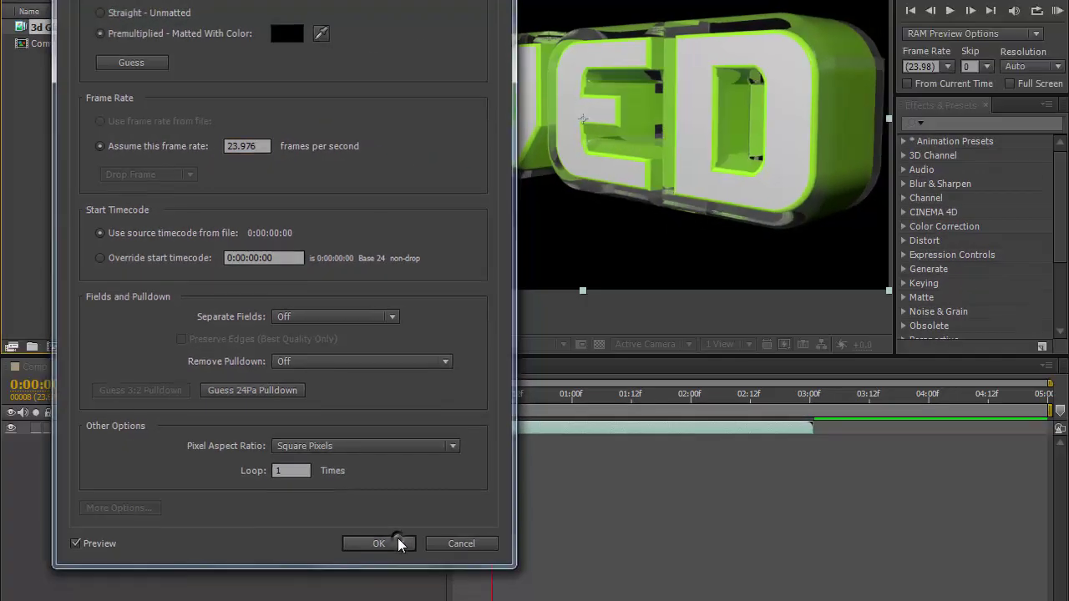
pyautogui.click(399, 545)
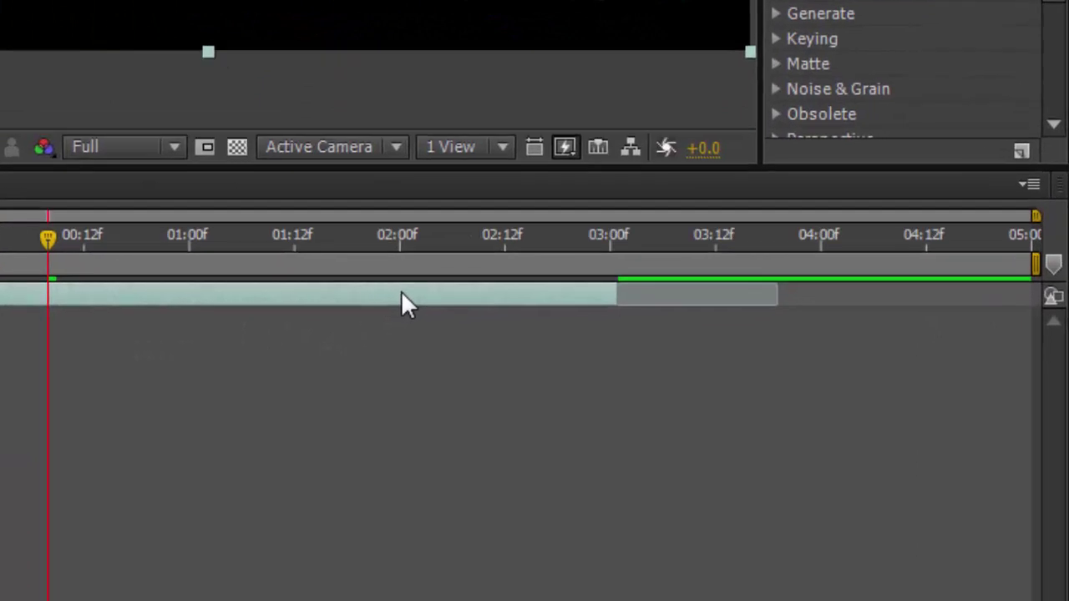
# Extend the glass-text layer's out-point past 03:00f and move the playhead to 0:00:01:18.
pyautogui.click(402, 294)
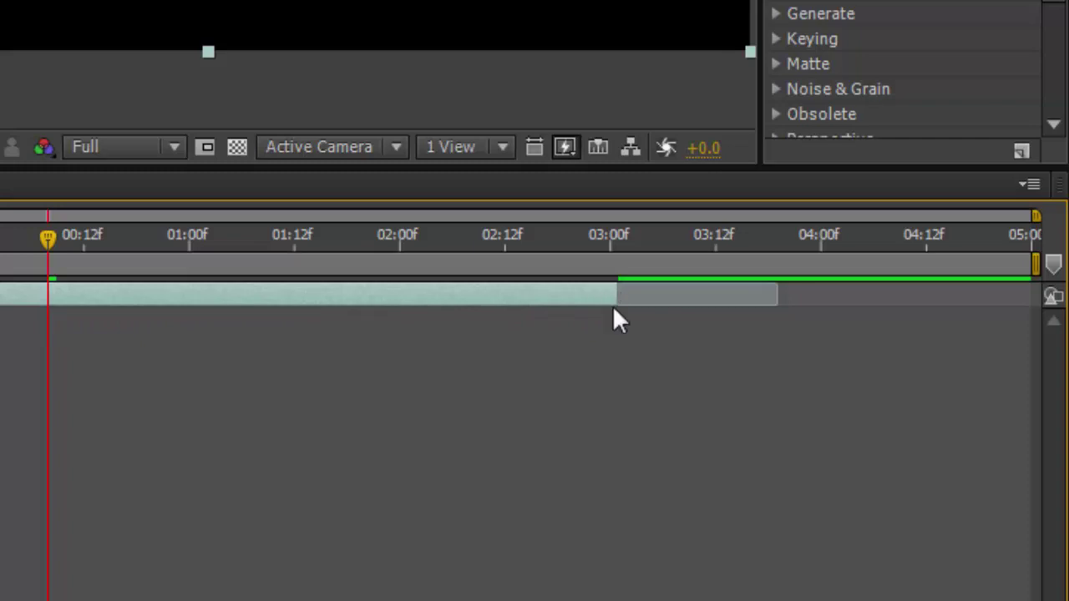
pyautogui.moveTo(615, 294); pyautogui.dragTo(789, 294)
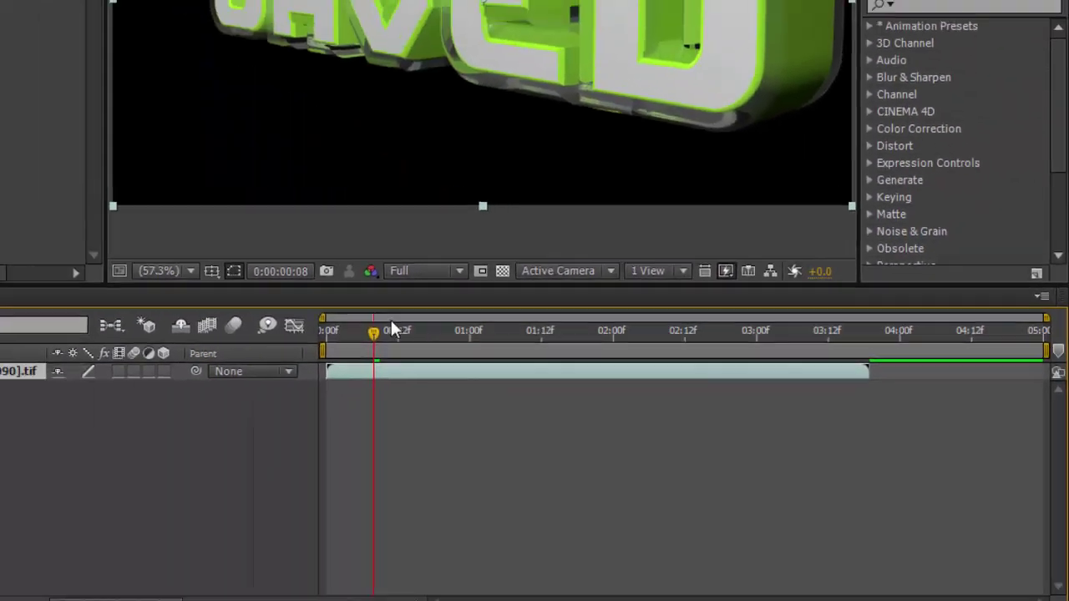
pyautogui.moveTo(391, 320); pyautogui.dragTo(574, 331)
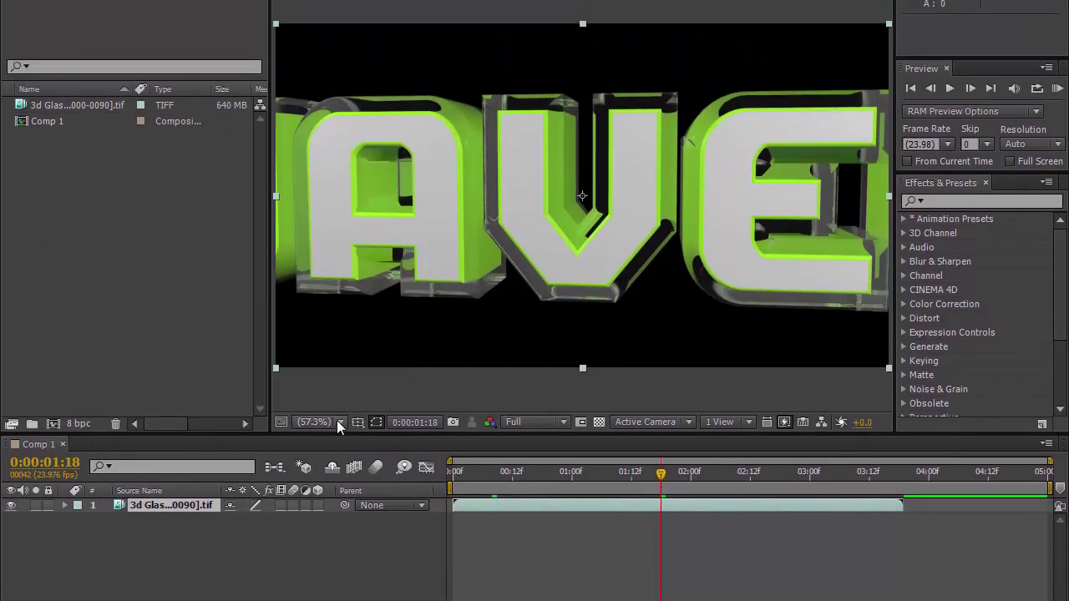
# View the preview at 100% magnification and pan onto the letter V.
pyautogui.click(338, 424)
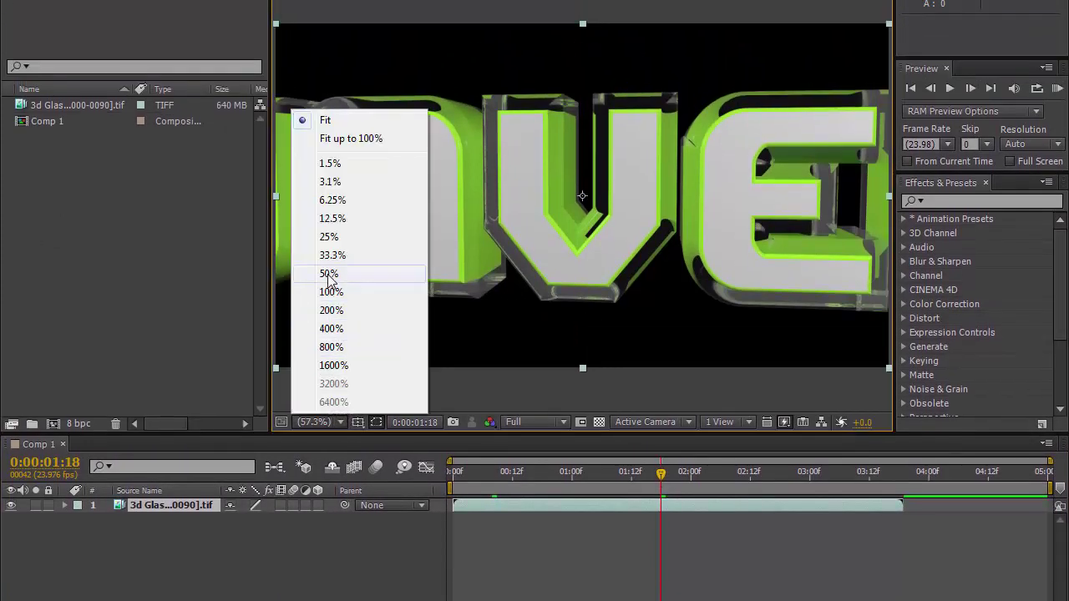
pyautogui.click(348, 294)
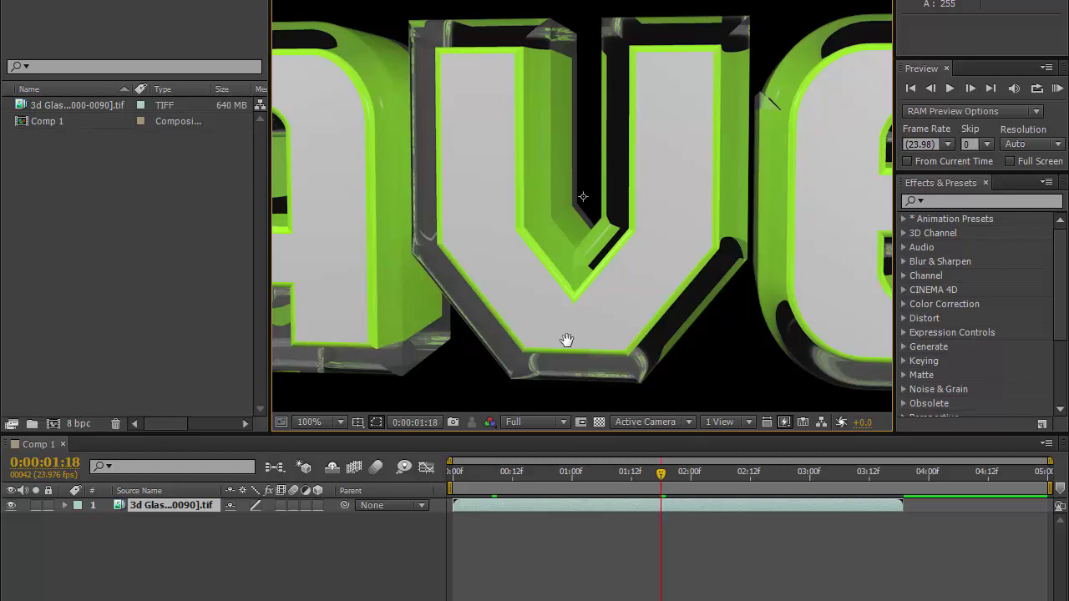
pyautogui.moveTo(567, 340)
pyautogui.mouseDown()
pyautogui.moveTo(627, 324)
pyautogui.moveTo(641, 345)
pyautogui.mouseUp()
# Magnify the preview to 200% and pan to the glass letter's bottom edge against black.
pyautogui.click(341, 421)
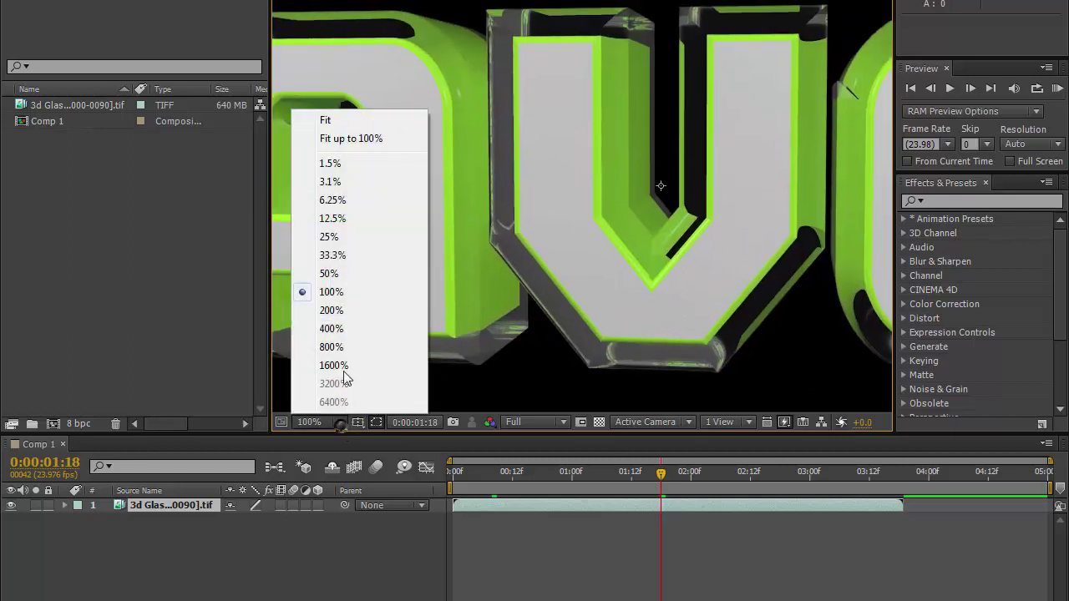
pyautogui.click(344, 307)
pyautogui.moveTo(532, 346); pyautogui.dragTo(615, 321)
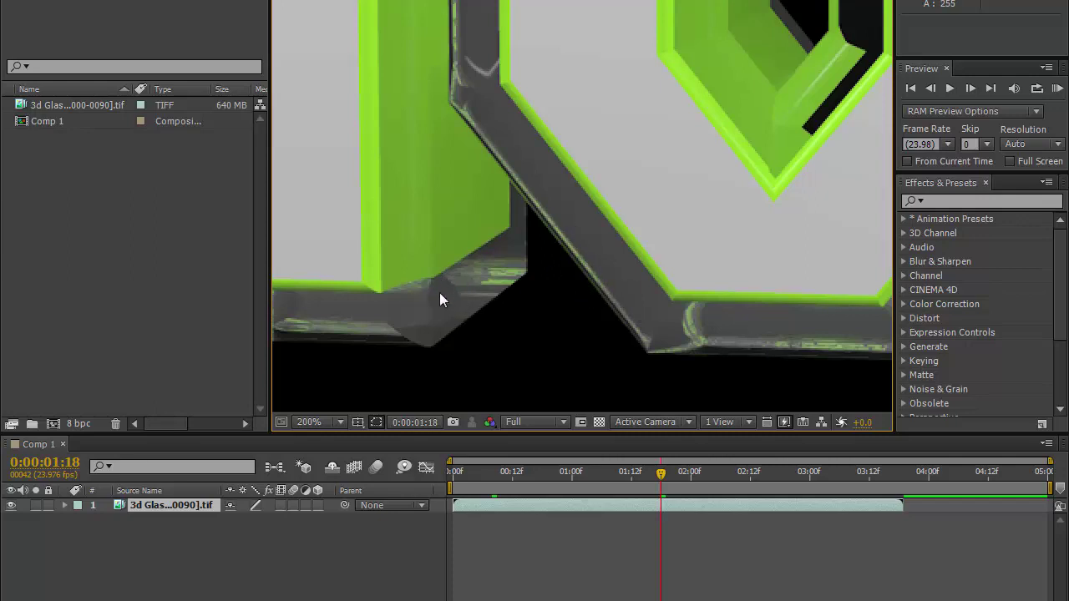
pyautogui.moveTo(435, 296); pyautogui.dragTo(395, 323)
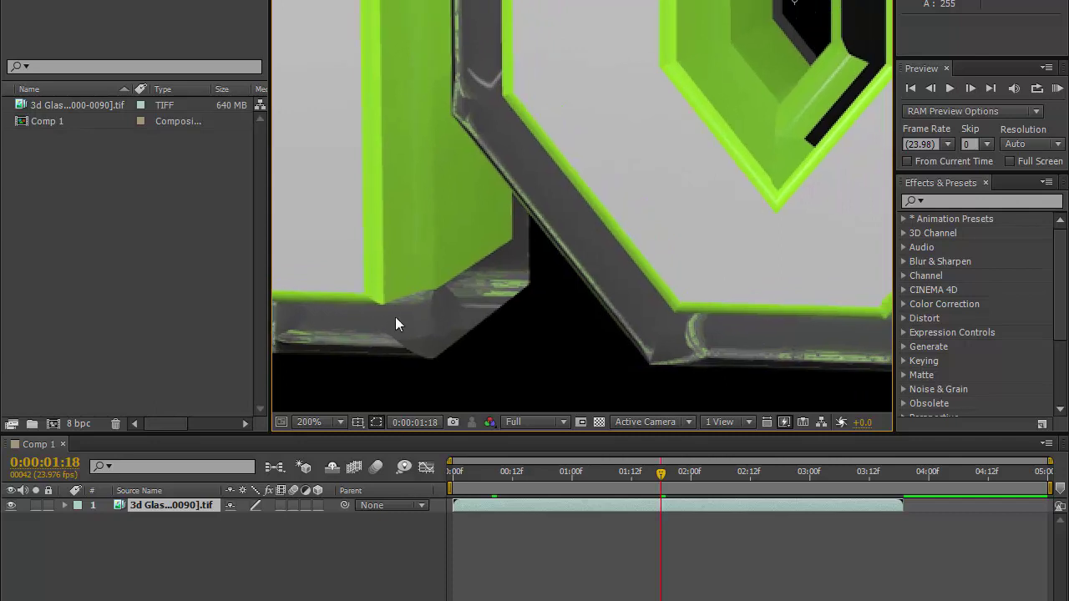
pyautogui.click(62, 106)
# Set the glass footage alpha to Straight - Unmatted at 23.976 fps, after comparing Premultiplied.
pyautogui.rightClick(54, 106)
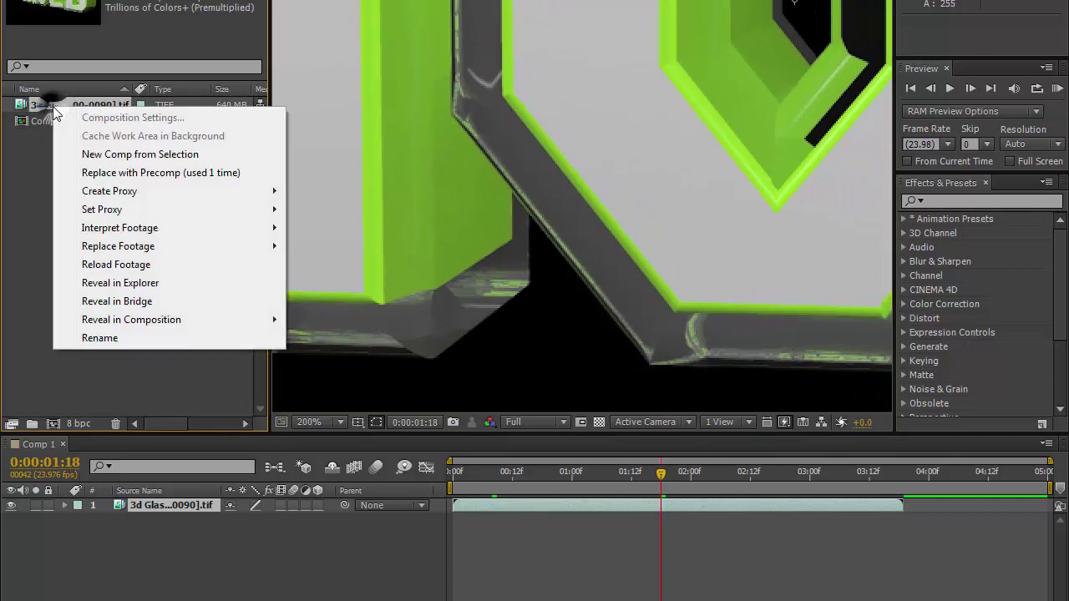
pyautogui.moveTo(87, 234)
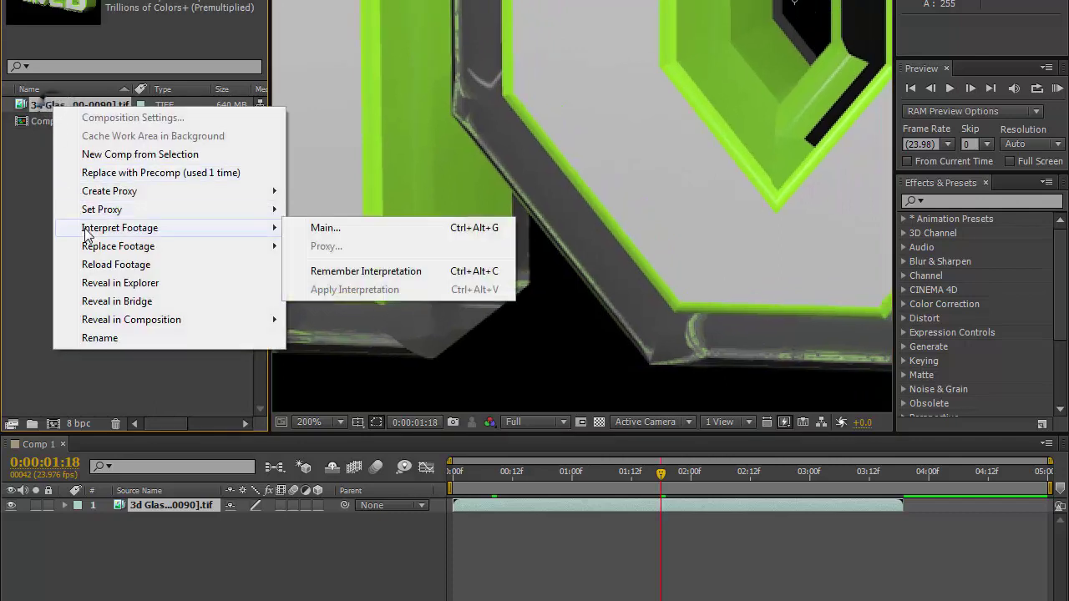
pyautogui.click(341, 228)
pyautogui.moveTo(202, 2); pyautogui.dragTo(184, 73)
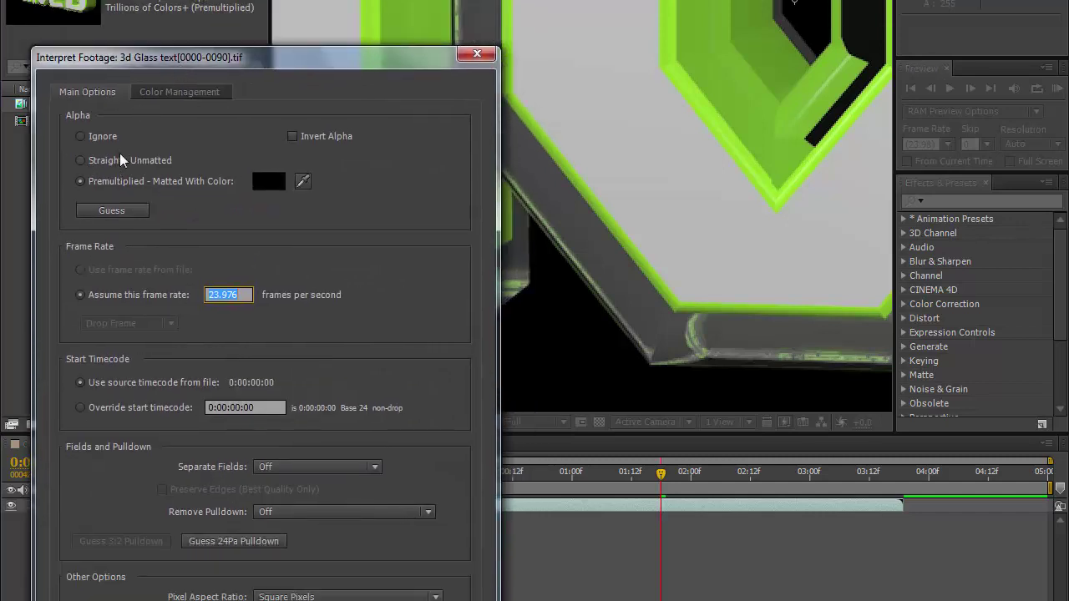
pyautogui.moveTo(154, 57); pyautogui.dragTo(147, 10)
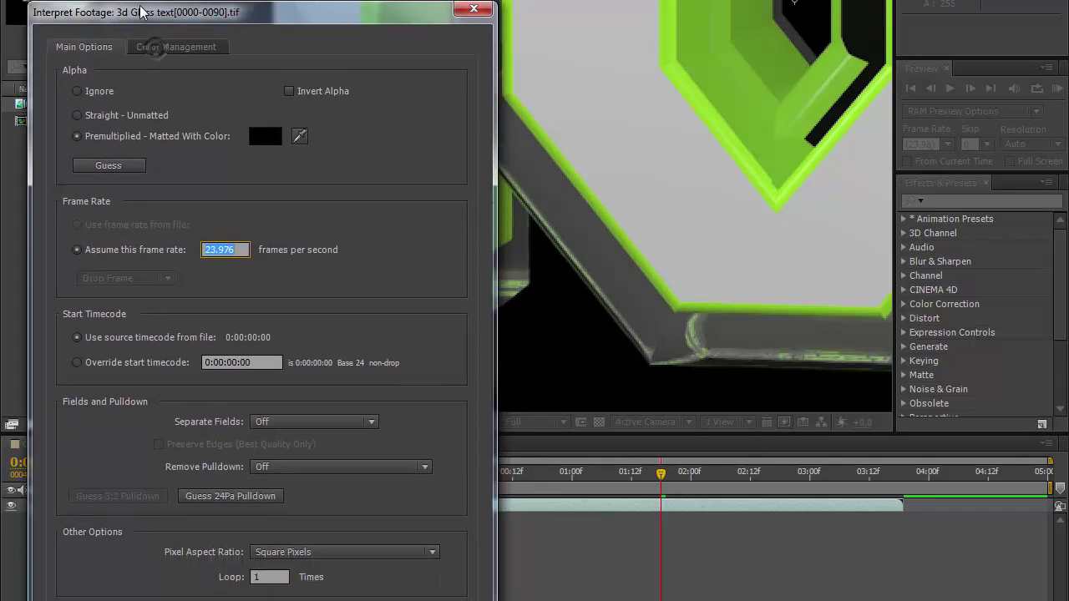
pyautogui.click(75, 115)
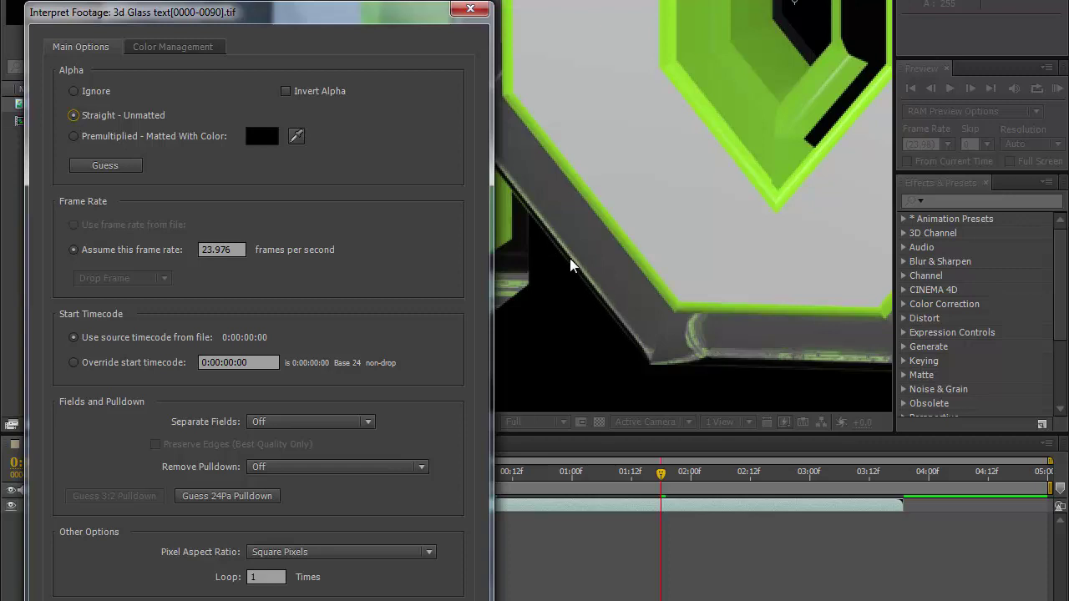
pyautogui.click(74, 136)
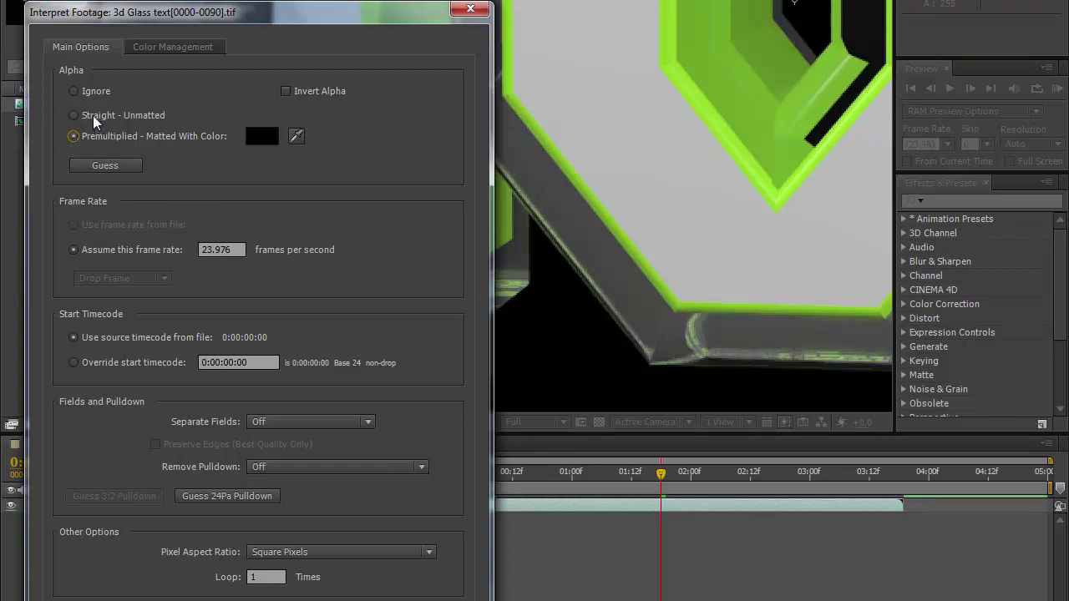
pyautogui.click(93, 118)
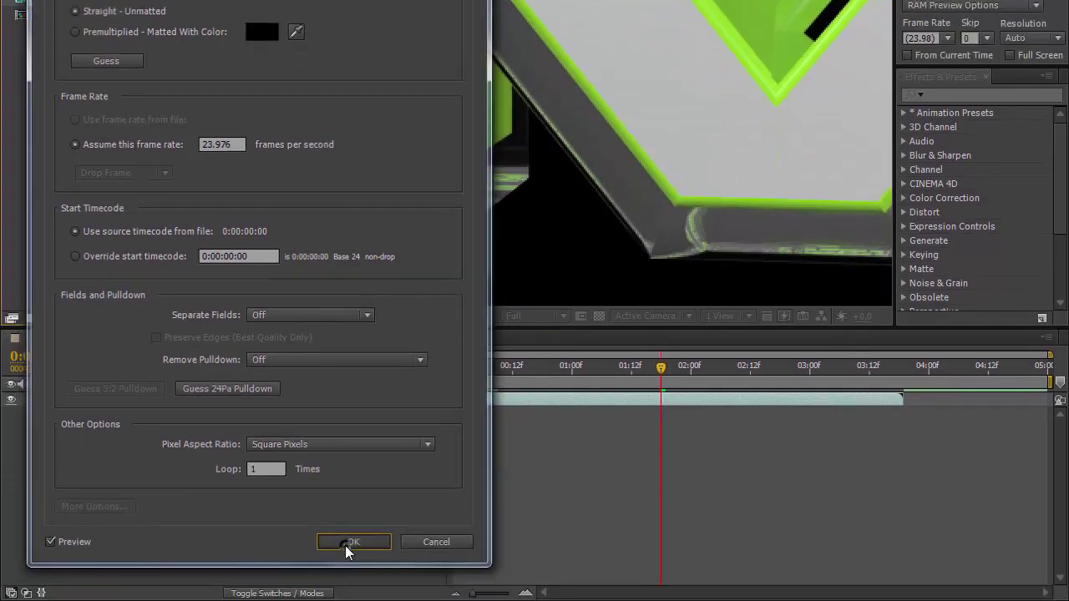
pyautogui.click(349, 542)
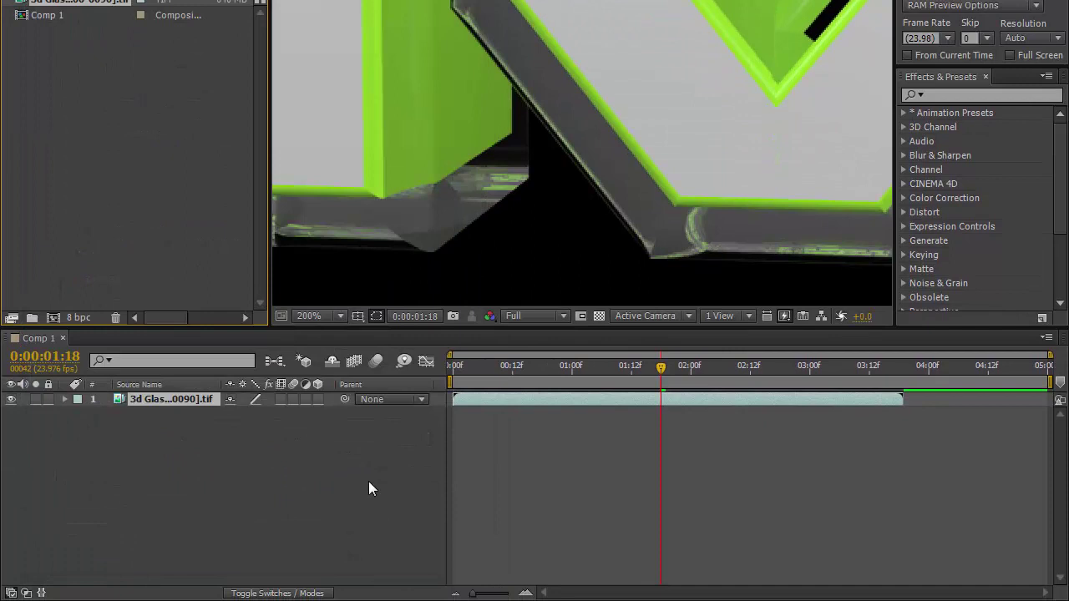
# At frame 01:19, undo the Interpret Footage change to compare, then redo the Straight alpha.
pyautogui.click(368, 481)
pyautogui.press('pagedown')
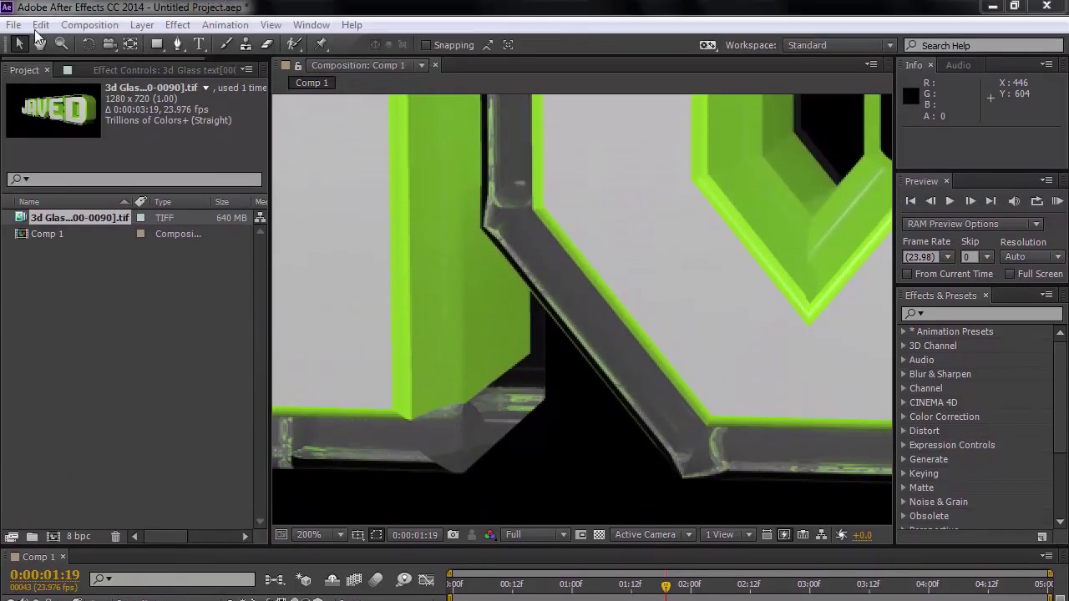
pyautogui.click(38, 26)
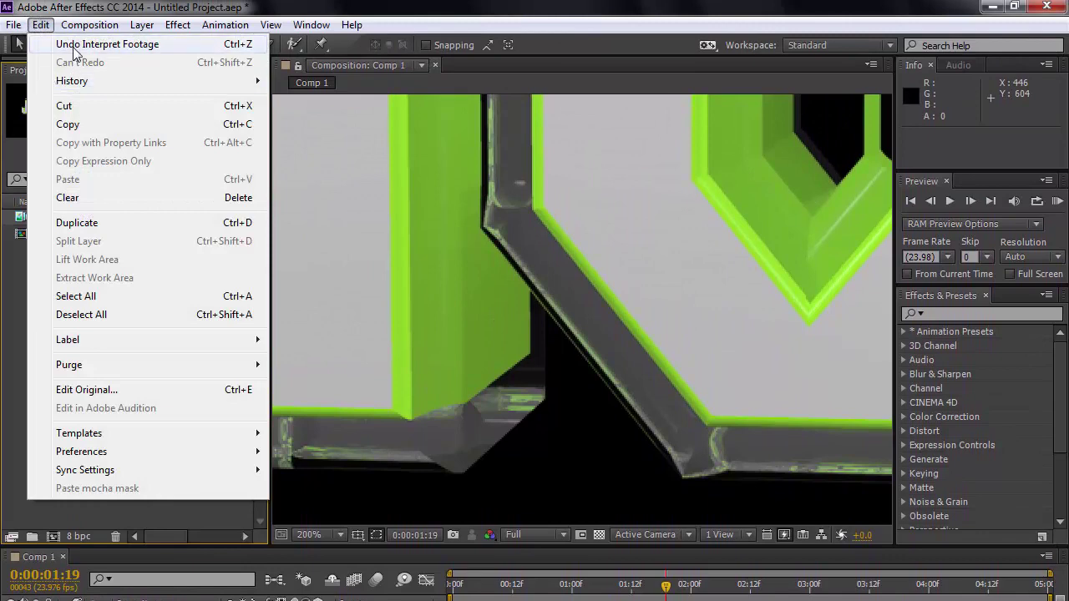
pyautogui.click(75, 48)
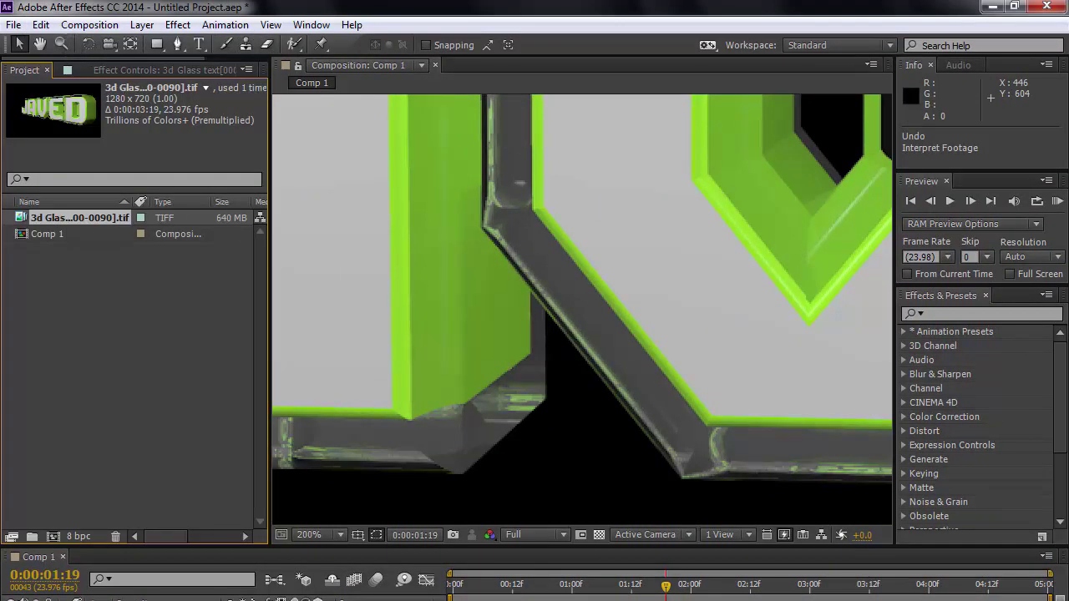
pyautogui.hotkey('ctrl', 'z')
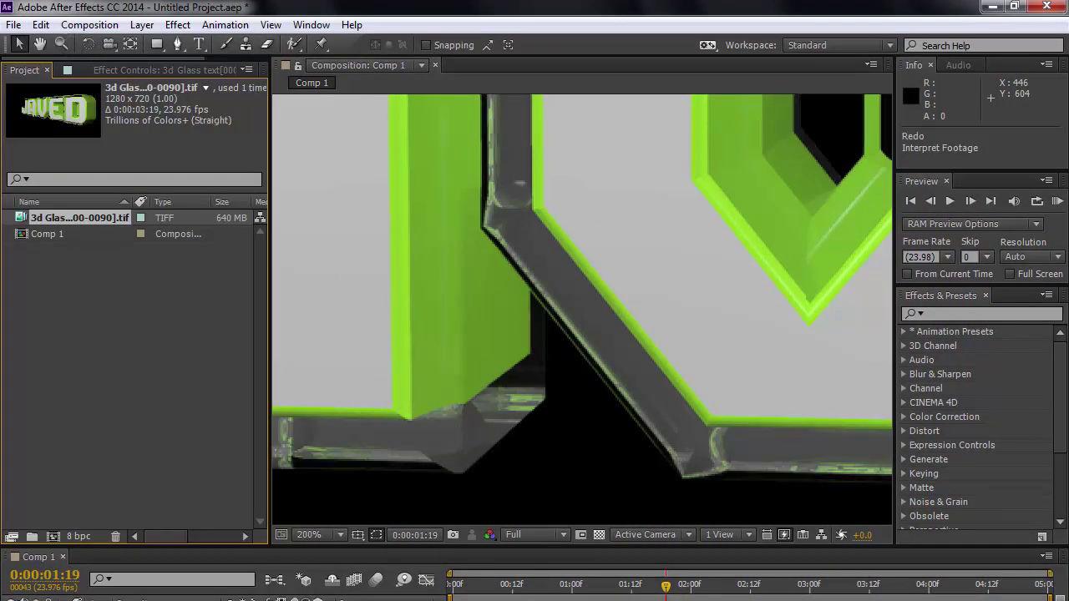